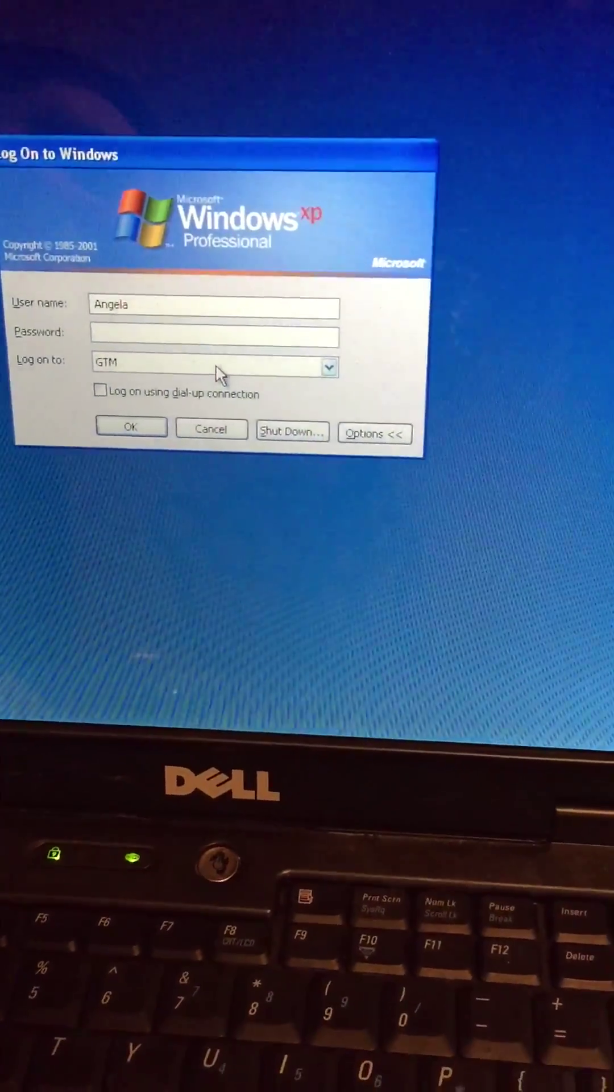
{"action": "type", "text": "•••"}
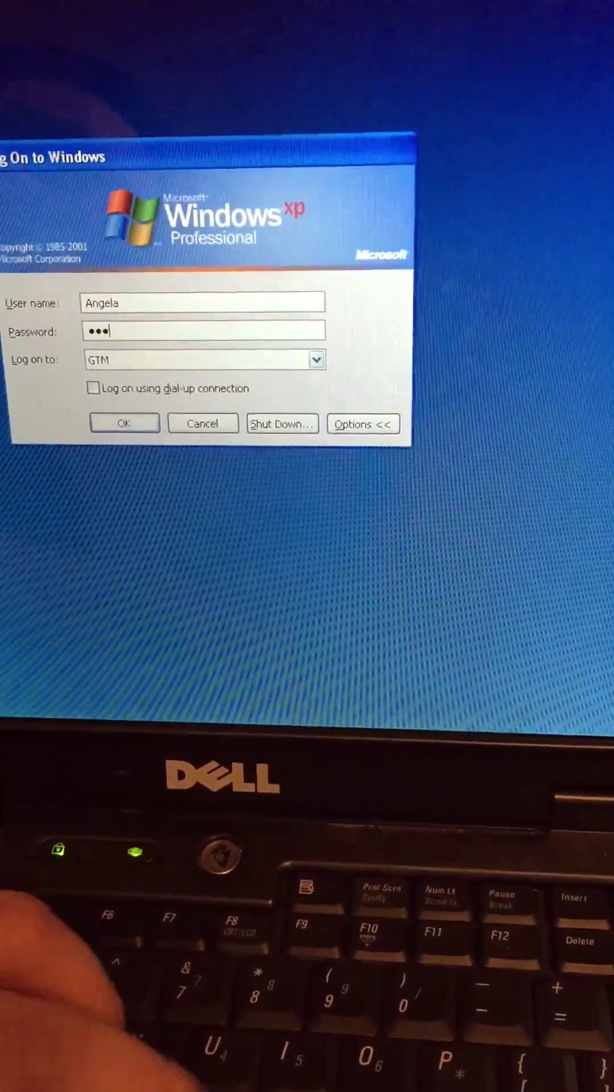
{"action": "type", "text": "•"}
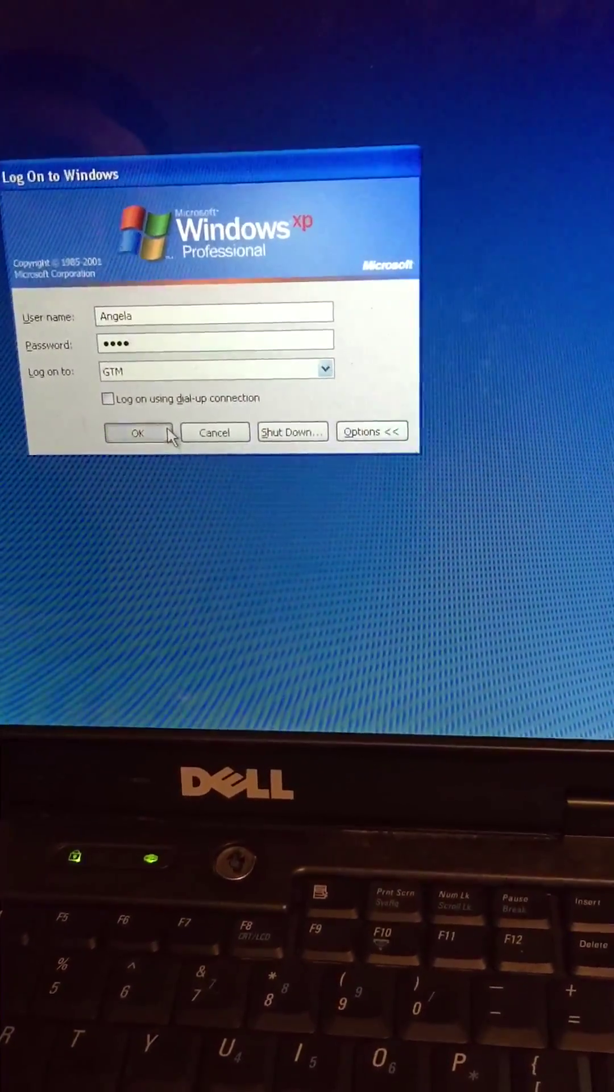
Step: Submit the entered password at the Log On prompt and acknowledge the 'could not log you on' error
{"action": "left_click", "coordinate": [170, 428]}
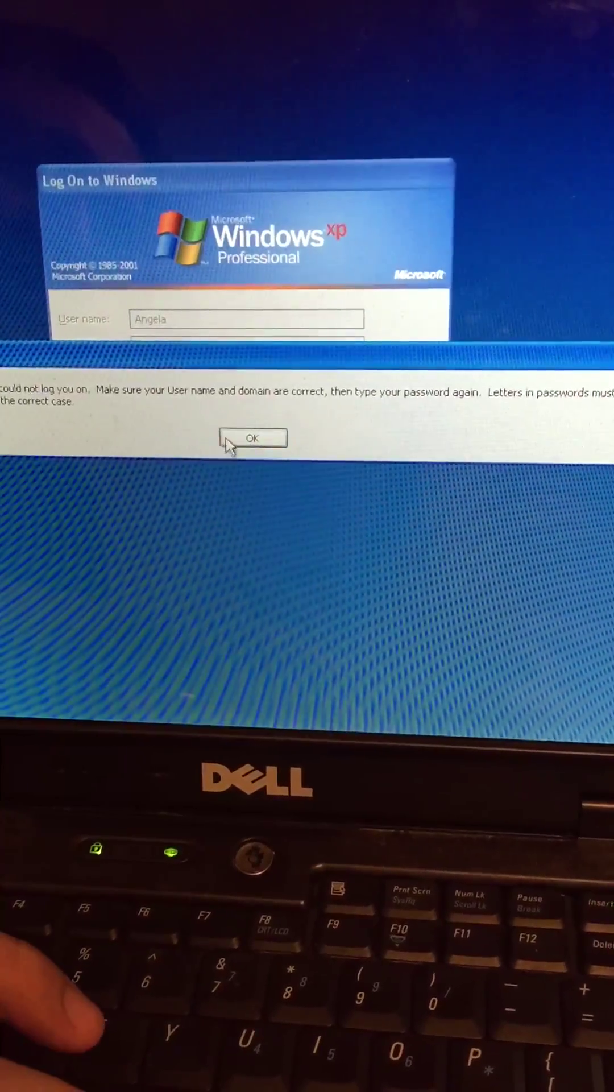
{"action": "left_click", "coordinate": [234, 435]}
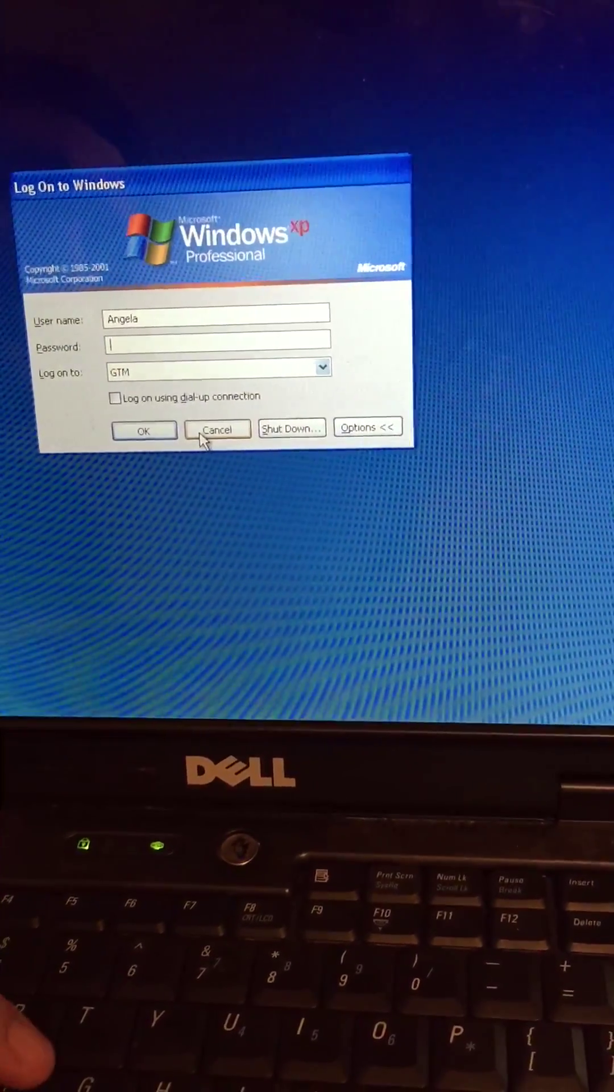